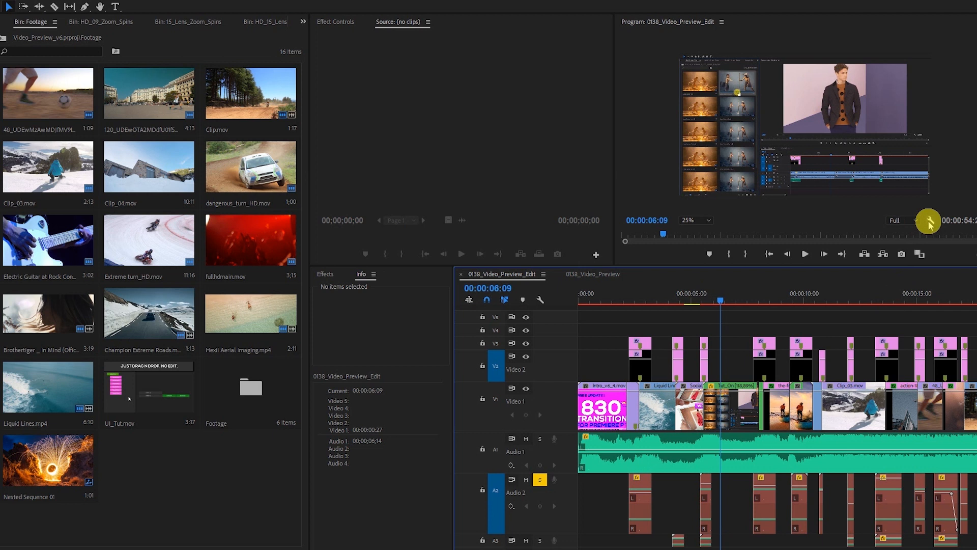
Step: Set the program monitor's playback resolution to 1/4 and turn off High Quality Playback
{"action": "left_click", "coordinate": [930, 223]}
{"action": "mouse_move", "coordinate": [911, 313]}
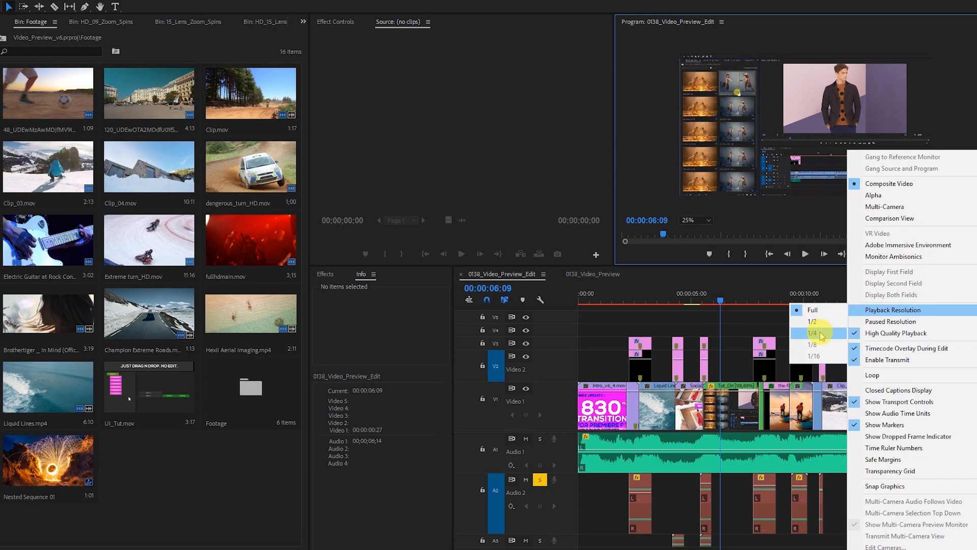
{"action": "left_click", "coordinate": [822, 335]}
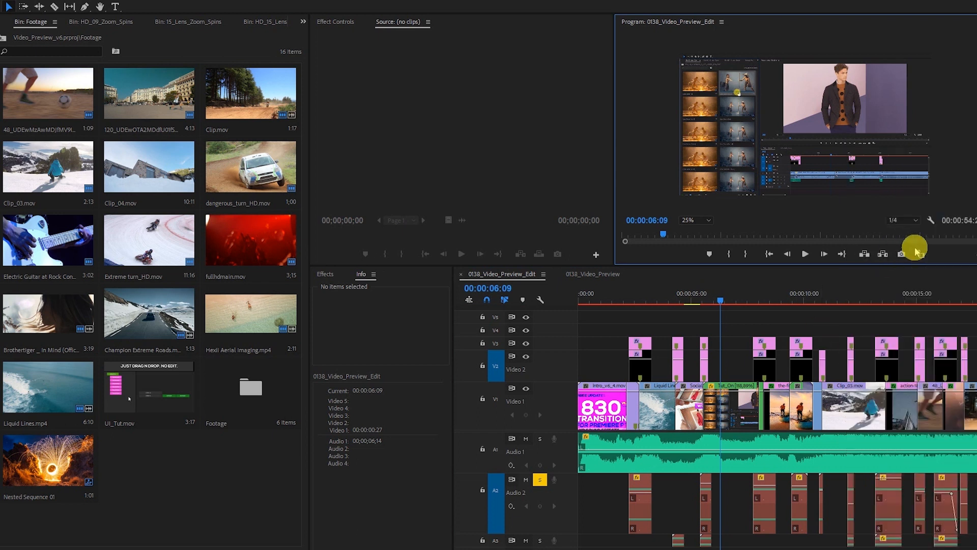
{"action": "left_click", "coordinate": [928, 221]}
{"action": "left_click", "coordinate": [897, 333]}
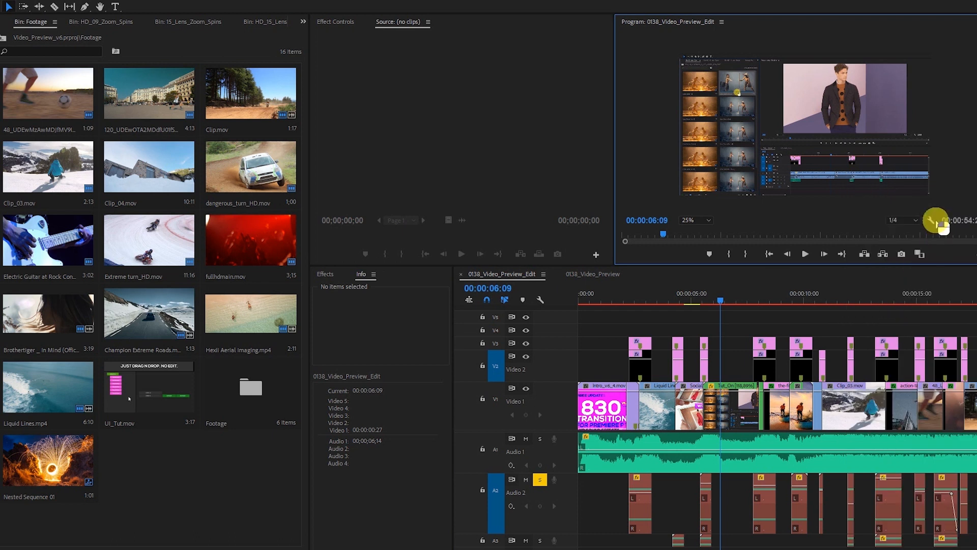
Step: Set the program monitor's paused resolution to 1/4 and move the timeline playhead to 00:00:03:24
{"action": "left_click", "coordinate": [931, 224]}
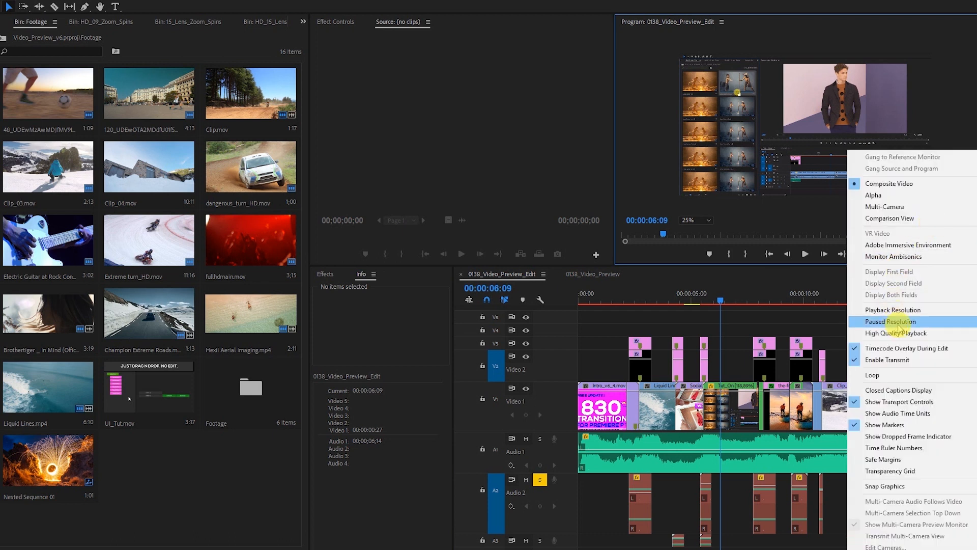
{"action": "mouse_move", "coordinate": [900, 328]}
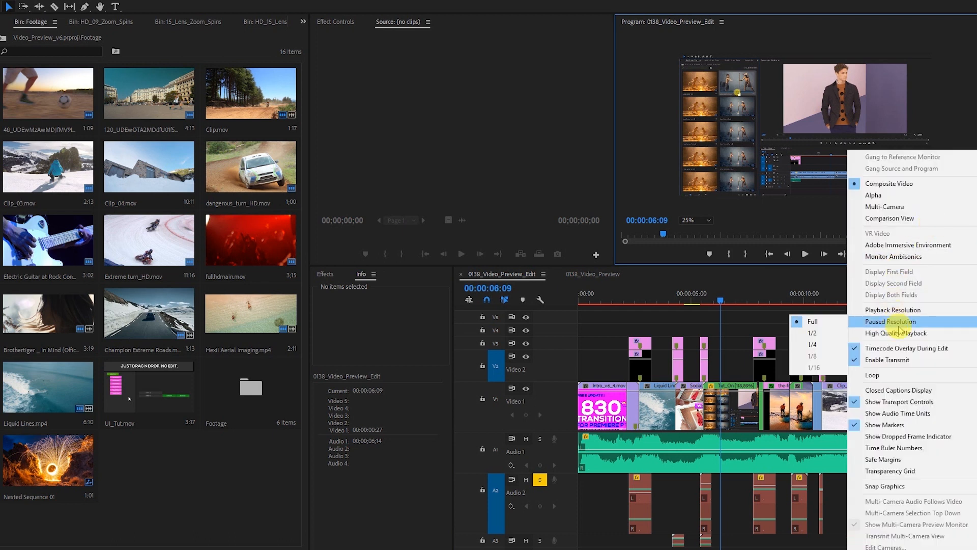
{"action": "left_click", "coordinate": [820, 345]}
{"action": "left_click", "coordinate": [715, 304]}
{"action": "left_click_drag", "start_coordinate": [715, 304], "coordinate": [665, 301]}
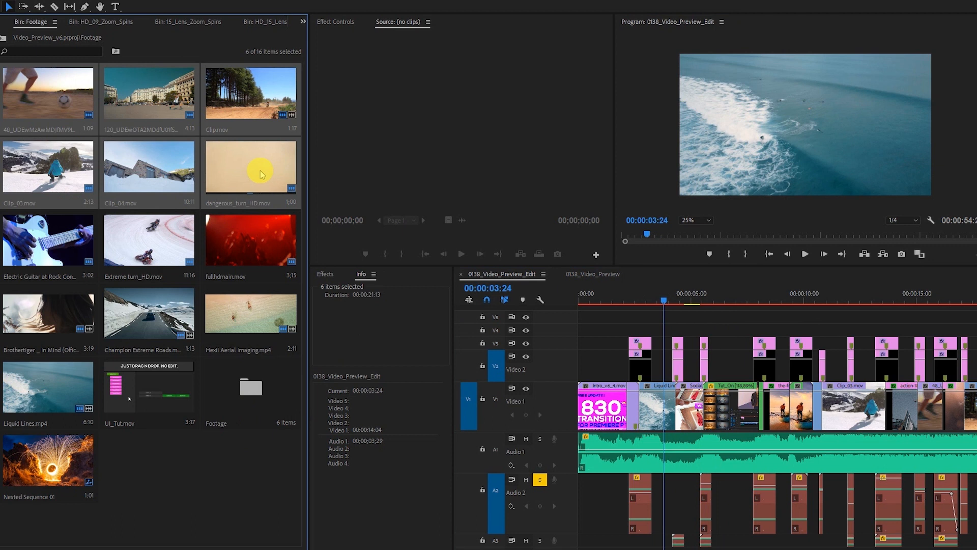
Step: Create proxies for the first six clips in the Footage bin, using H.264, preset 1024x540 H.264, in a Proxy folder next to the original media
{"action": "right_click", "coordinate": [261, 172]}
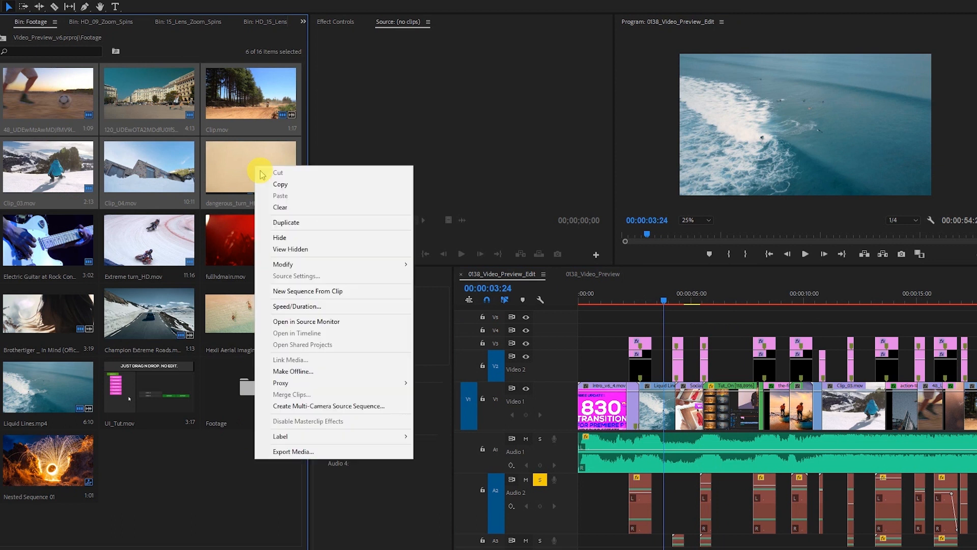
{"action": "left_click", "coordinate": [666, 299]}
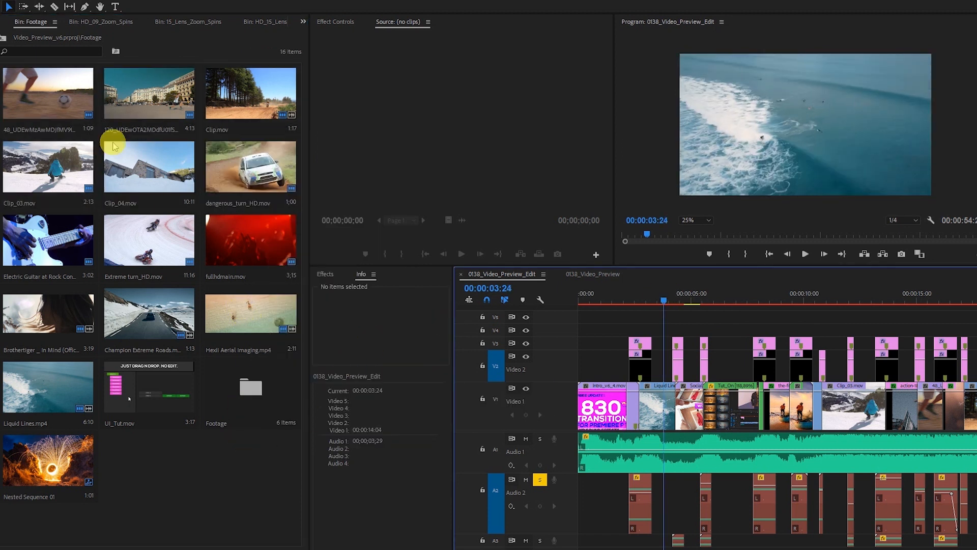
{"action": "left_click", "coordinate": [65, 96]}
{"action": "left_click", "coordinate": [260, 172], "text": "shift"}
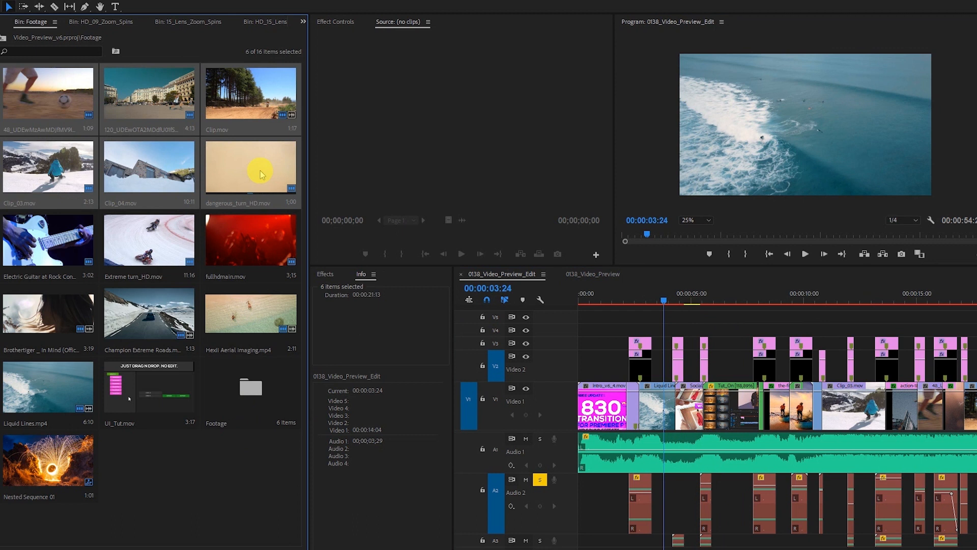
{"action": "right_click", "coordinate": [258, 171]}
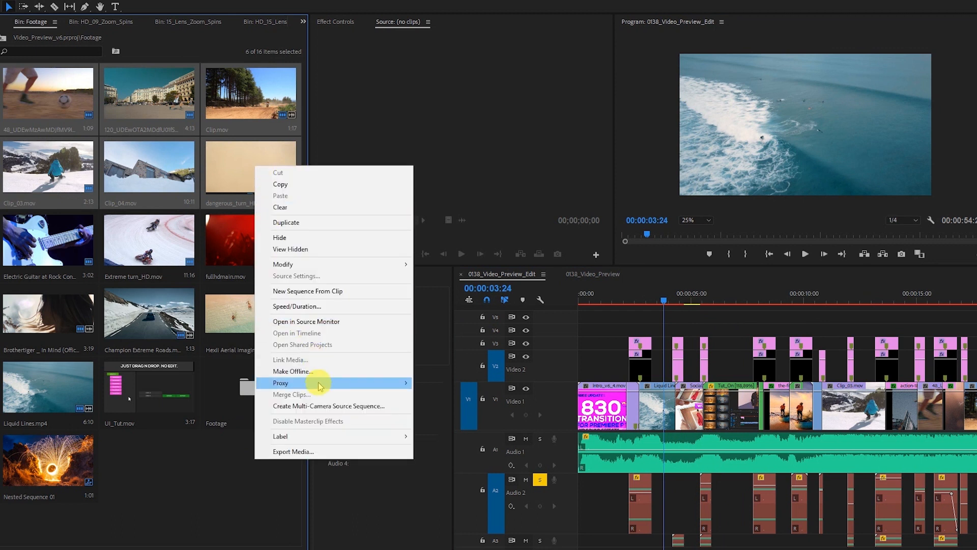
{"action": "mouse_move", "coordinate": [320, 386]}
{"action": "left_click", "coordinate": [442, 385]}
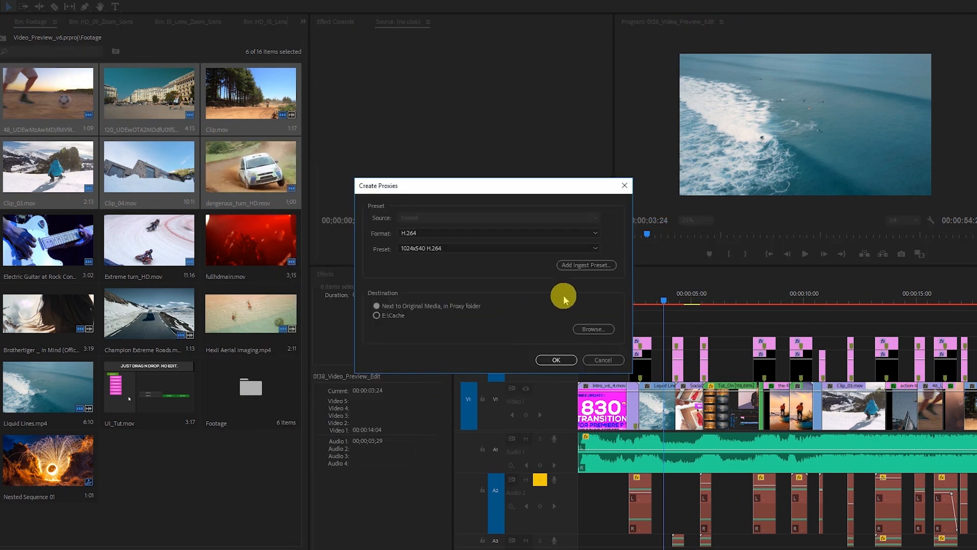
{"action": "left_click", "coordinate": [560, 360]}
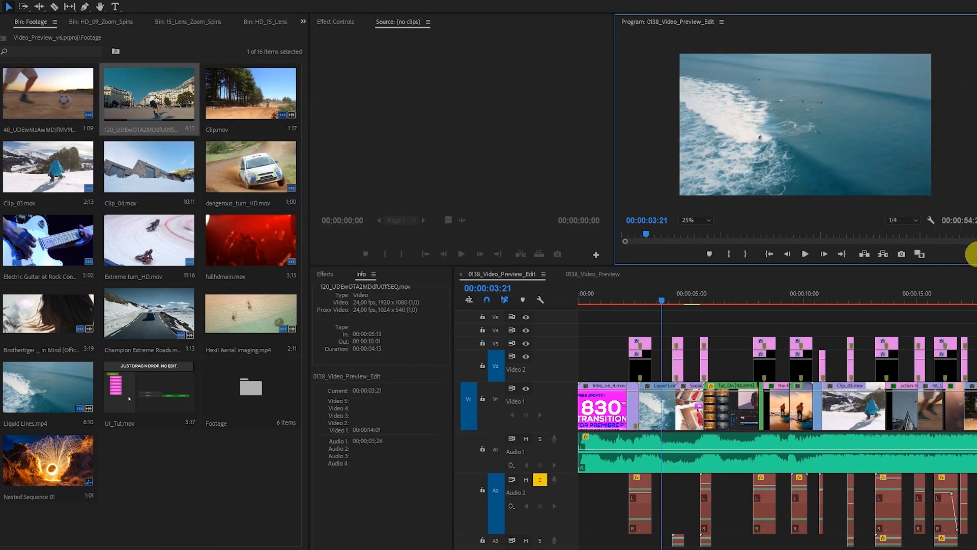
Step: Add the Toggle Proxies control to the program monitor's transport controls
{"action": "left_click", "coordinate": [970, 254]}
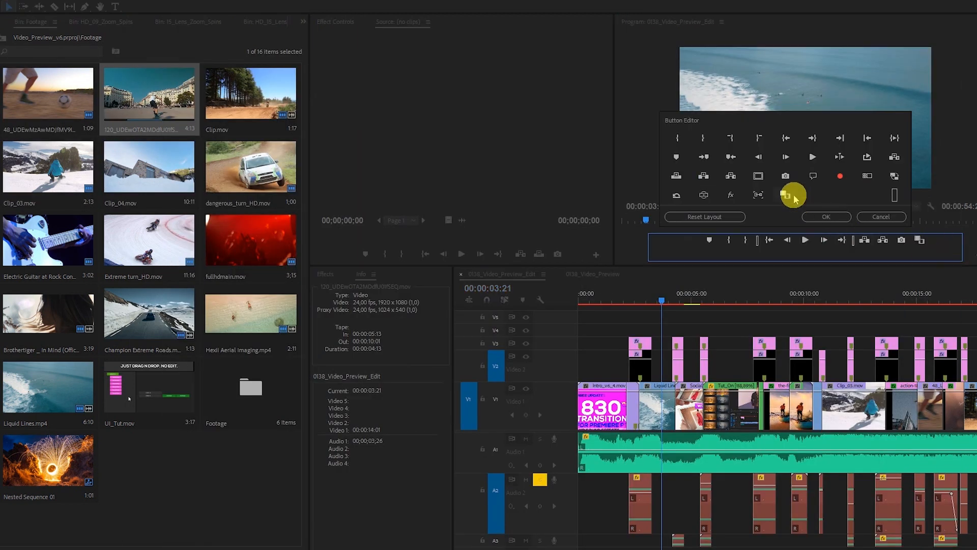
{"action": "left_click_drag", "start_coordinate": [893, 177], "coordinate": [938, 243]}
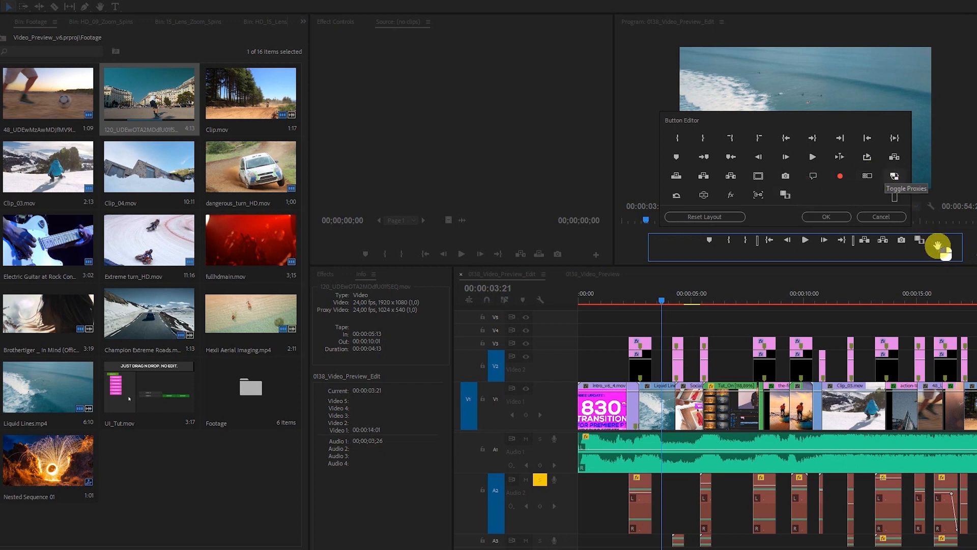
{"action": "left_click", "coordinate": [834, 217]}
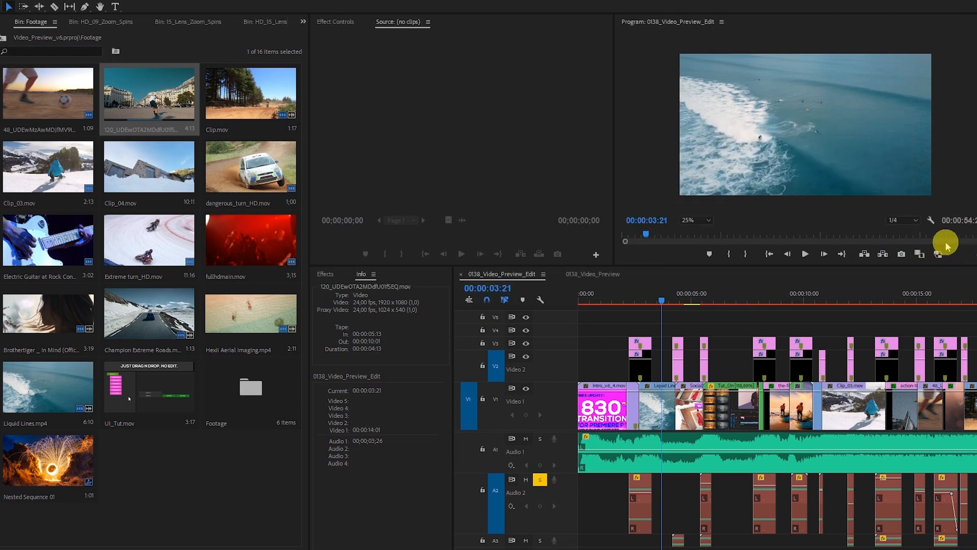
Step: Toggle proxies on and off repeatedly to compare the preview in the program monitor
{"action": "left_click", "coordinate": [938, 254]}
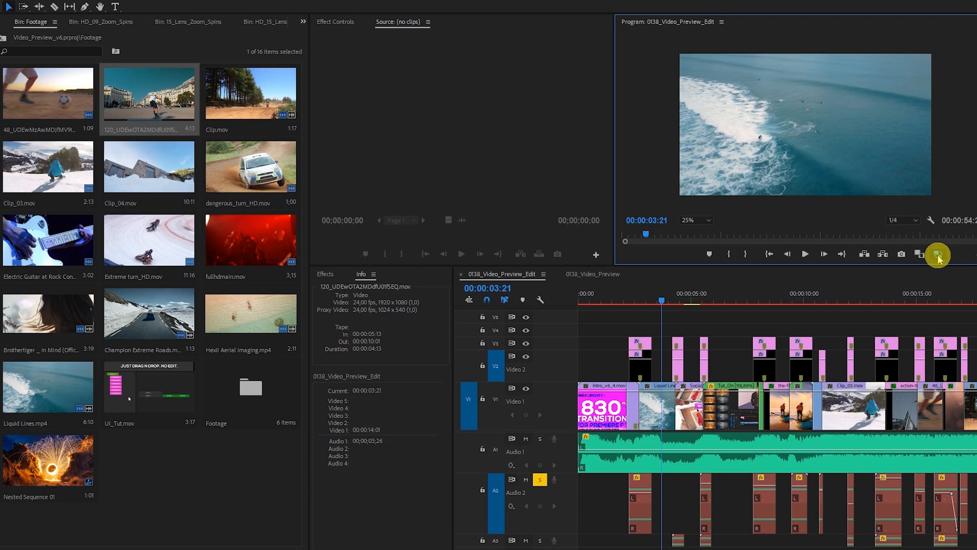
{"action": "left_click", "coordinate": [938, 255]}
{"action": "left_click", "coordinate": [939, 255]}
{"action": "left_click", "coordinate": [938, 255]}
{"action": "left_click", "coordinate": [938, 254]}
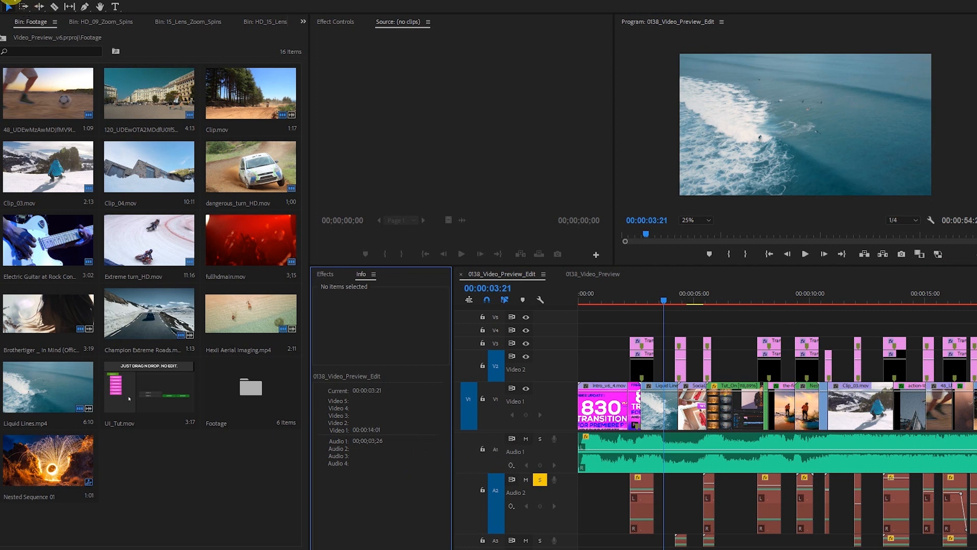
Step: In the Memory preferences, try optimizing rendering for Memory, and set it back to Performance
{"action": "left_click", "coordinate": [9, 2]}
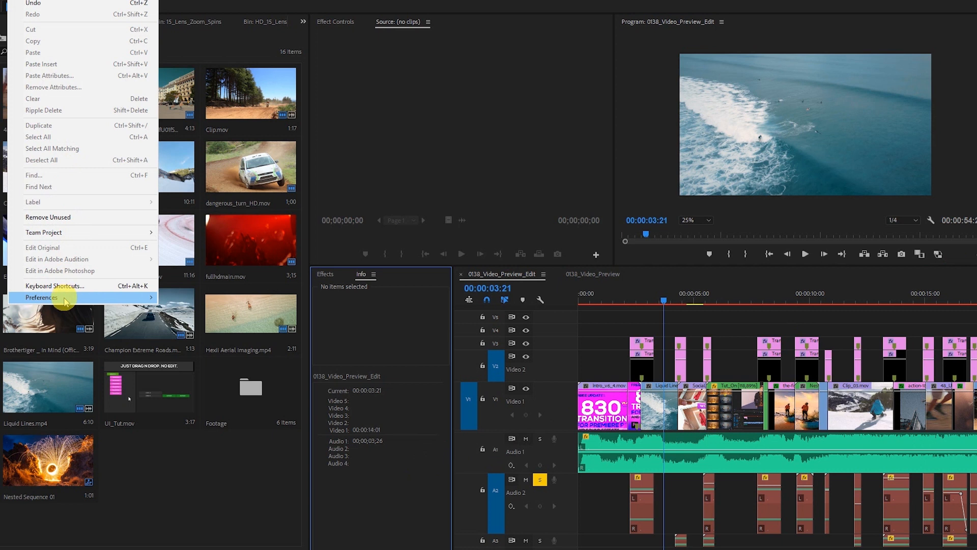
{"action": "mouse_move", "coordinate": [65, 300]}
{"action": "left_click", "coordinate": [179, 298]}
{"action": "left_click", "coordinate": [130, 274]}
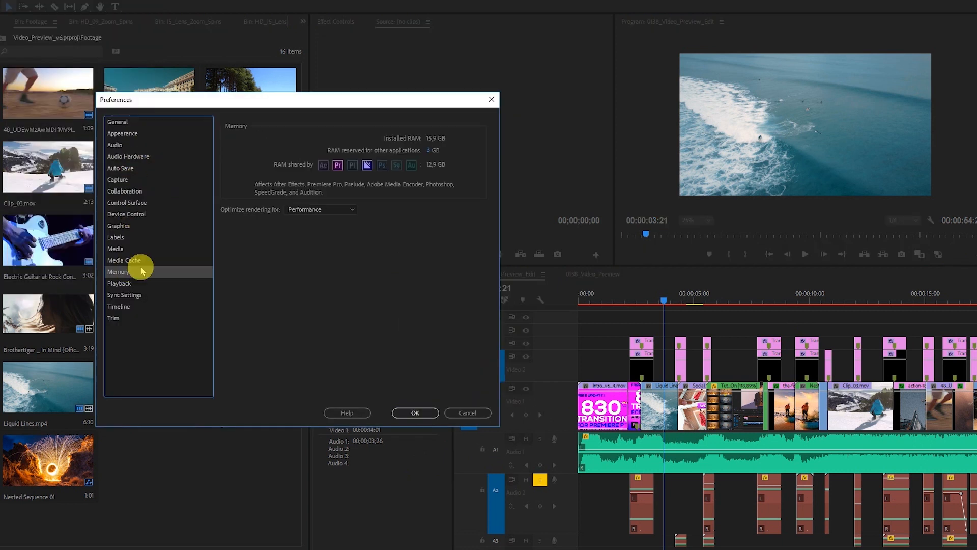
{"action": "left_click", "coordinate": [317, 209]}
{"action": "left_click", "coordinate": [314, 232]}
{"action": "left_click", "coordinate": [314, 210]}
{"action": "left_click", "coordinate": [314, 221]}
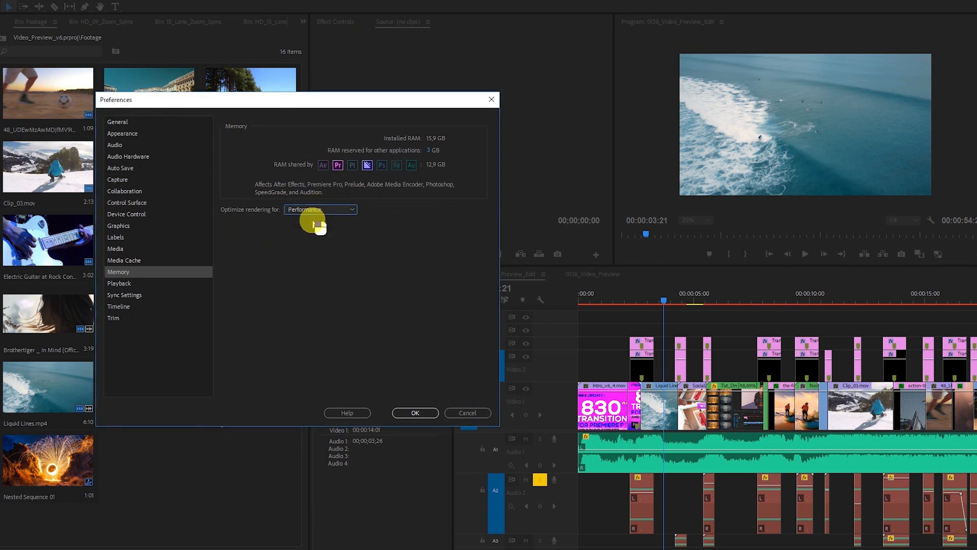
Step: Set the RAM reserved for other applications to 3 GB, review the Media Cache preferences and confirm
{"action": "left_click_drag", "start_coordinate": [428, 150], "coordinate": [390, 159]}
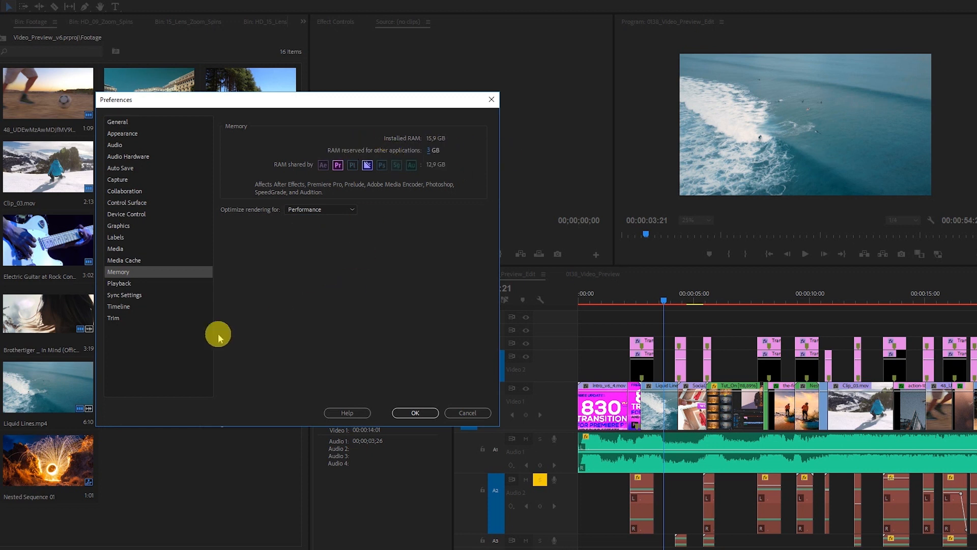
{"action": "left_click", "coordinate": [145, 260]}
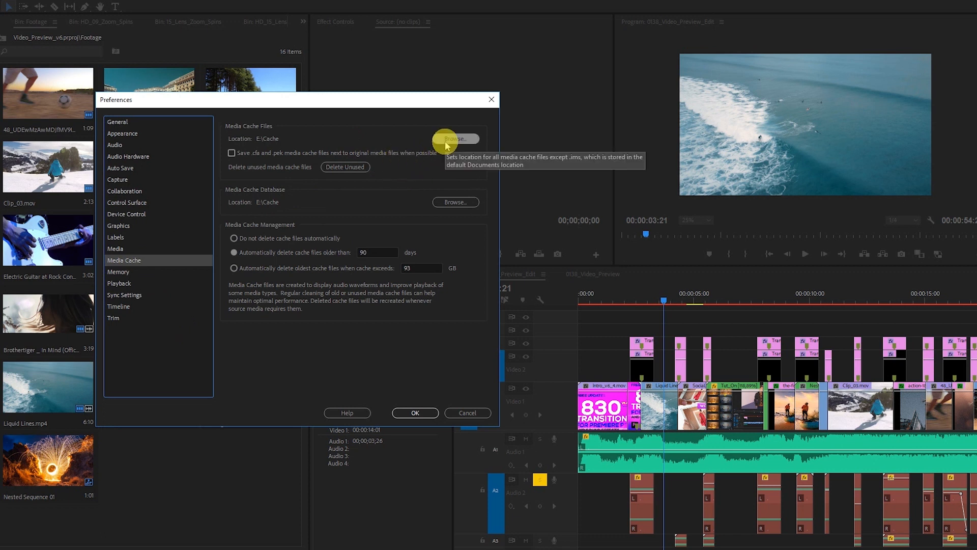
{"action": "left_click", "coordinate": [417, 415]}
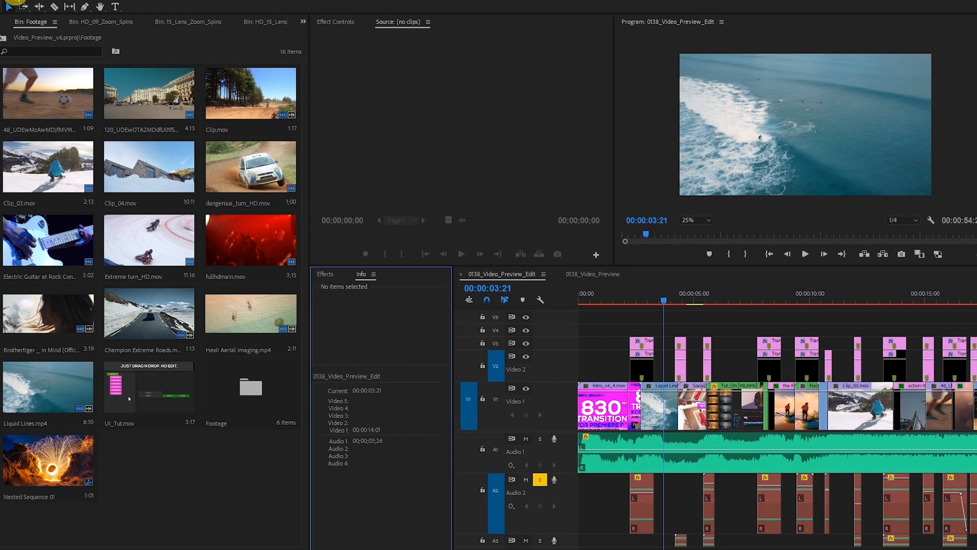
Step: Turn off automatic project saving in the Auto Save preferences
{"action": "left_click", "coordinate": [16, 1]}
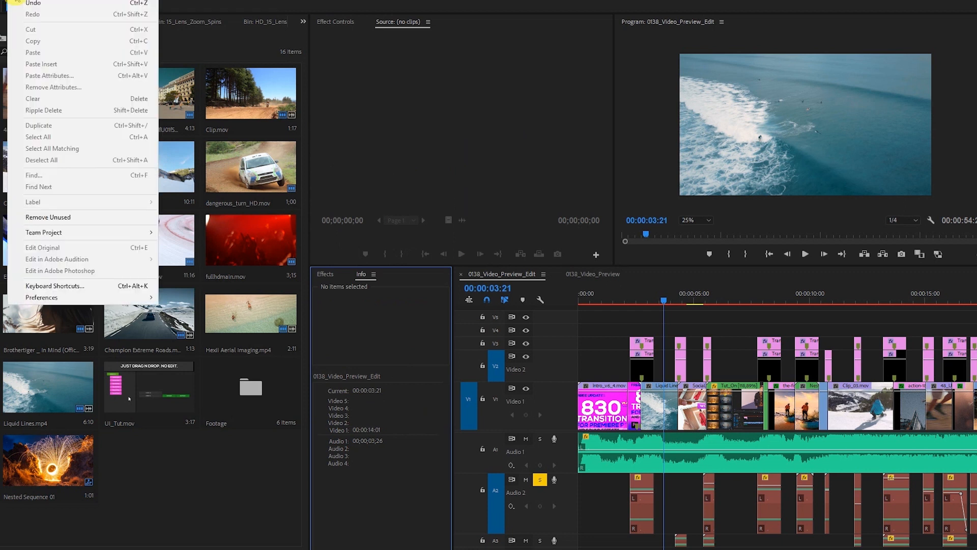
{"action": "mouse_move", "coordinate": [143, 298]}
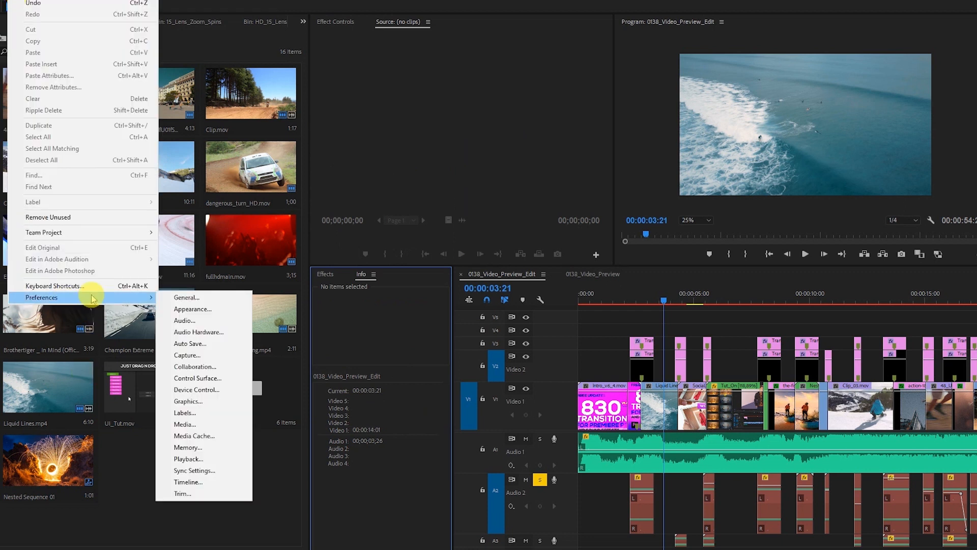
{"action": "left_click", "coordinate": [200, 343]}
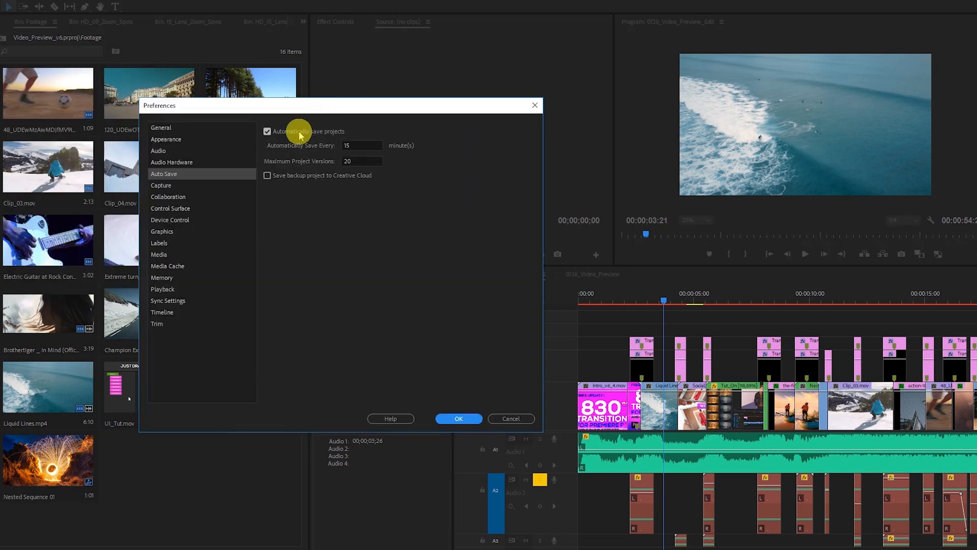
{"action": "left_click", "coordinate": [299, 134]}
{"action": "left_click", "coordinate": [465, 418]}
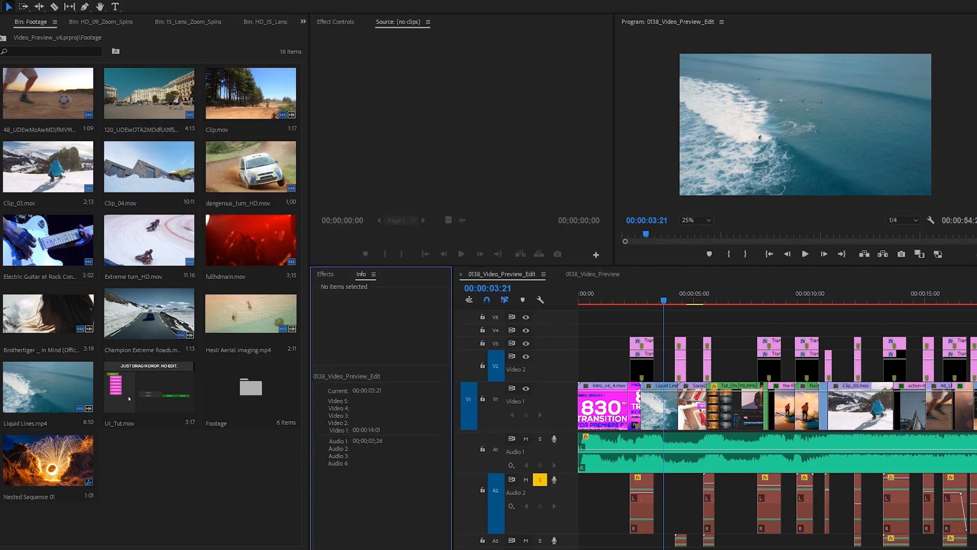
Step: Save the project manually and move the timeline playhead to 00:00:03:03
{"action": "left_click", "coordinate": [11, 3]}
{"action": "left_click", "coordinate": [32, 109]}
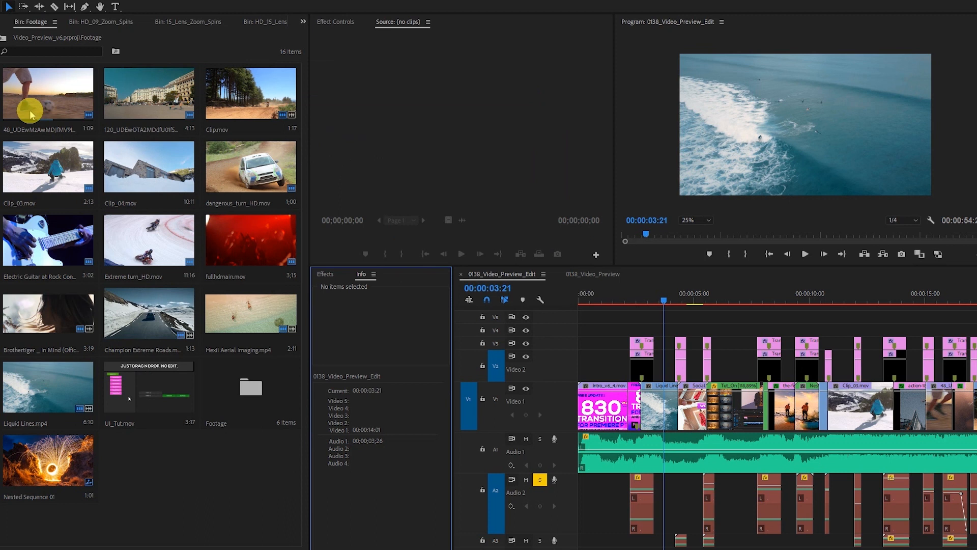
{"action": "mouse_move", "coordinate": [664, 300]}
{"action": "left_mouse_down"}
{"action": "mouse_move", "coordinate": [622, 306]}
{"action": "mouse_move", "coordinate": [650, 301]}
{"action": "left_mouse_up"}
Step: Send the 0138_Video_Preview_Edit sequence to the Adobe Media Encoder queue as an H.264 export with the Custom preset
{"action": "left_click", "coordinate": [4, 1]}
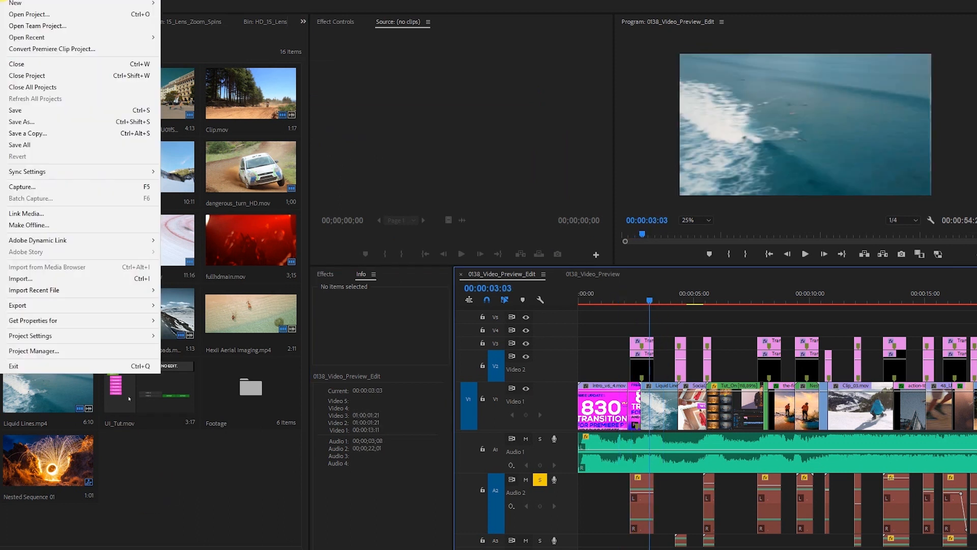
{"action": "mouse_move", "coordinate": [56, 308]}
{"action": "left_click", "coordinate": [191, 305]}
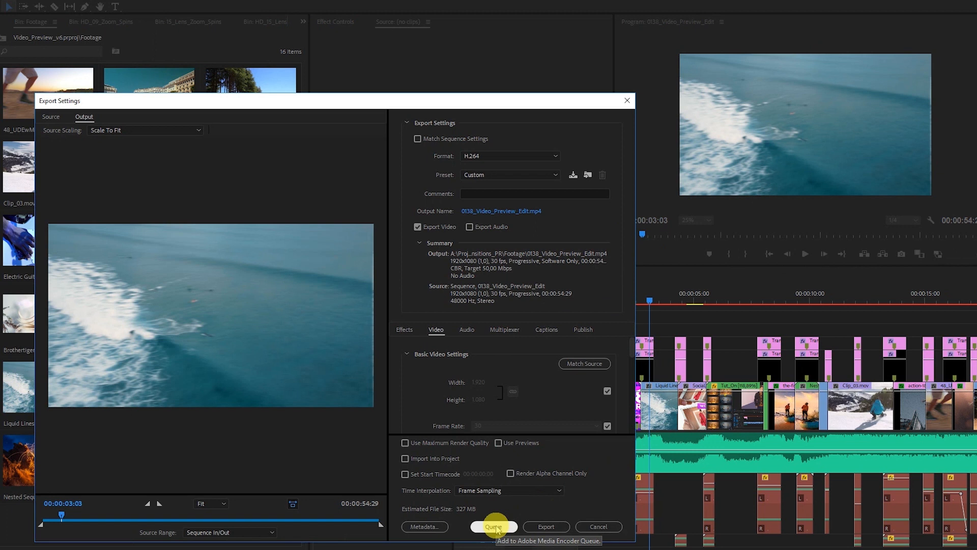
{"action": "left_click", "coordinate": [493, 527]}
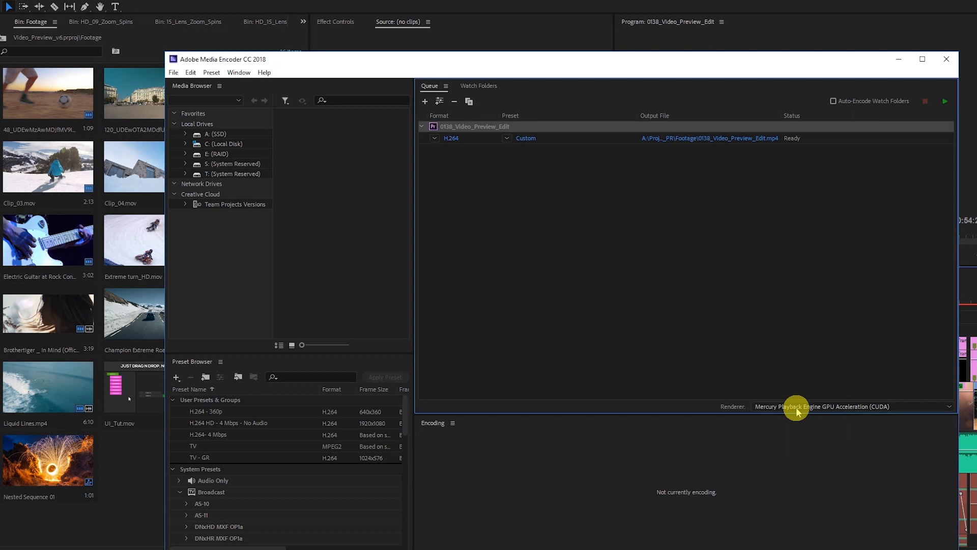
Step: In Adobe Media Encoder, try the Software Only renderer, and set the renderer back to Mercury Playback Engine GPU Acceleration (CUDA)
{"action": "left_click", "coordinate": [853, 406]}
{"action": "left_click", "coordinate": [847, 430]}
{"action": "left_click", "coordinate": [835, 406]}
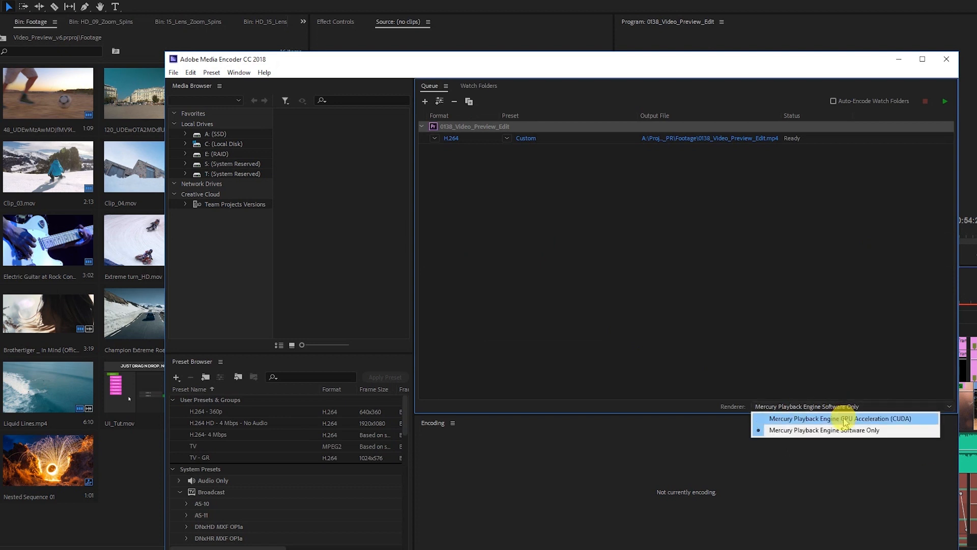
{"action": "left_click", "coordinate": [845, 418]}
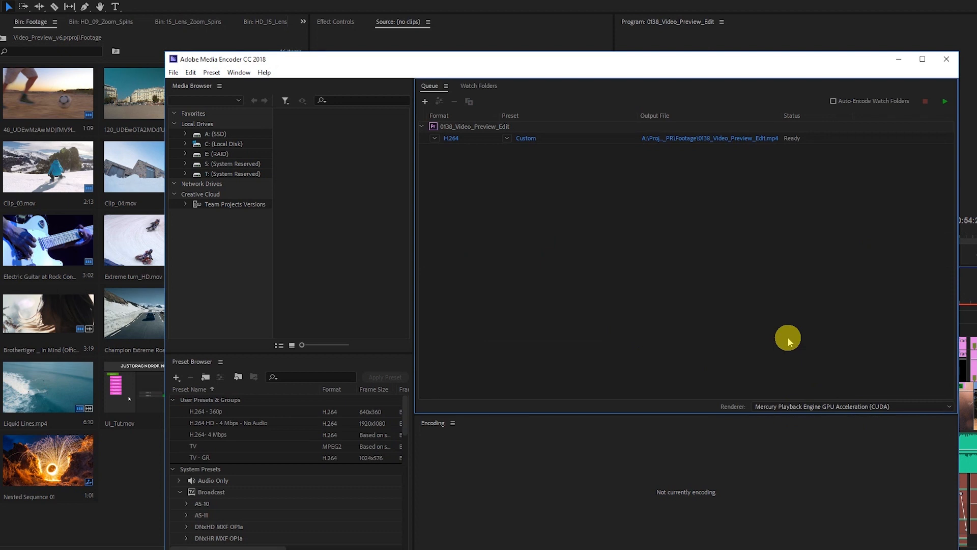